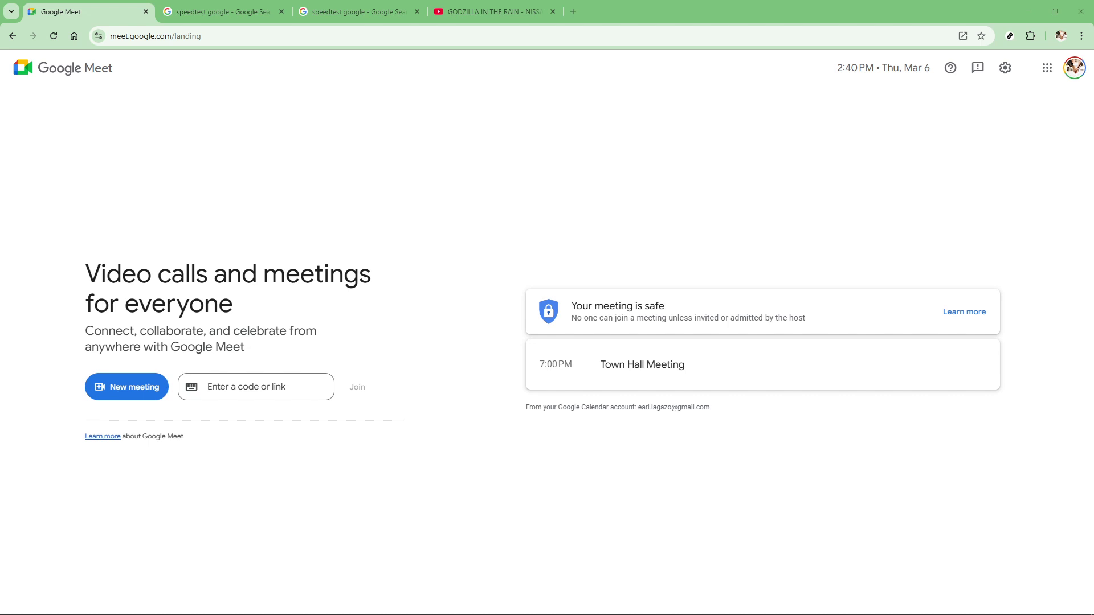
# Step: Switch from the Google Meet home page to the 'speedtest google' search results tab
pyautogui.press('Tab')
pyautogui.hotkey('ctrl', 'Tab')
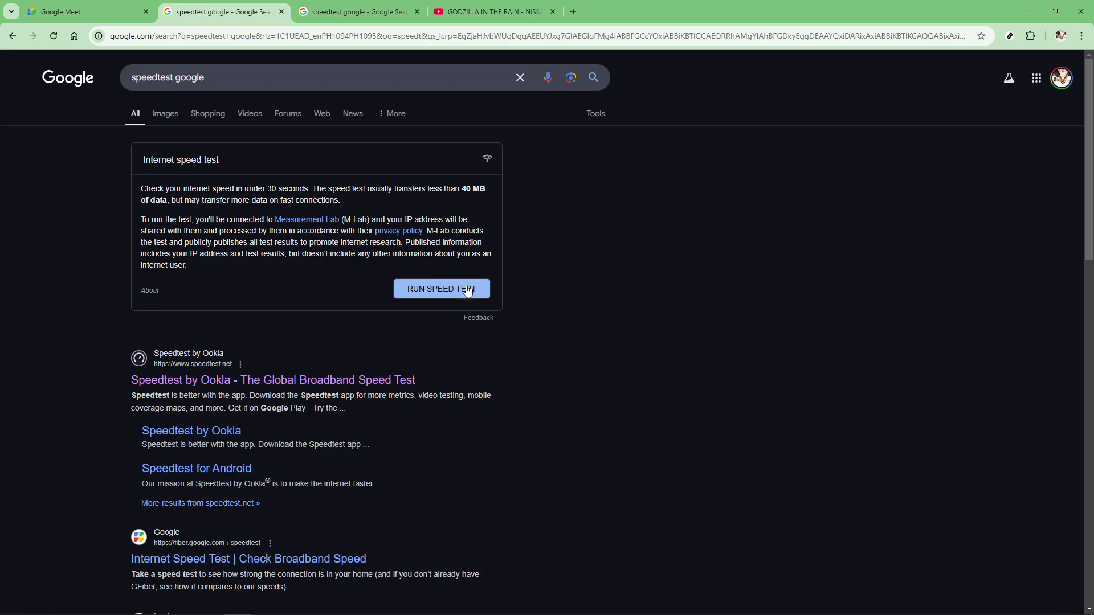
# Step: Check the 35.0 Mbps download / 13.6 upload result, then pause the Nissan GT-R video
pyautogui.hotkey('ctrl', 'Tab')
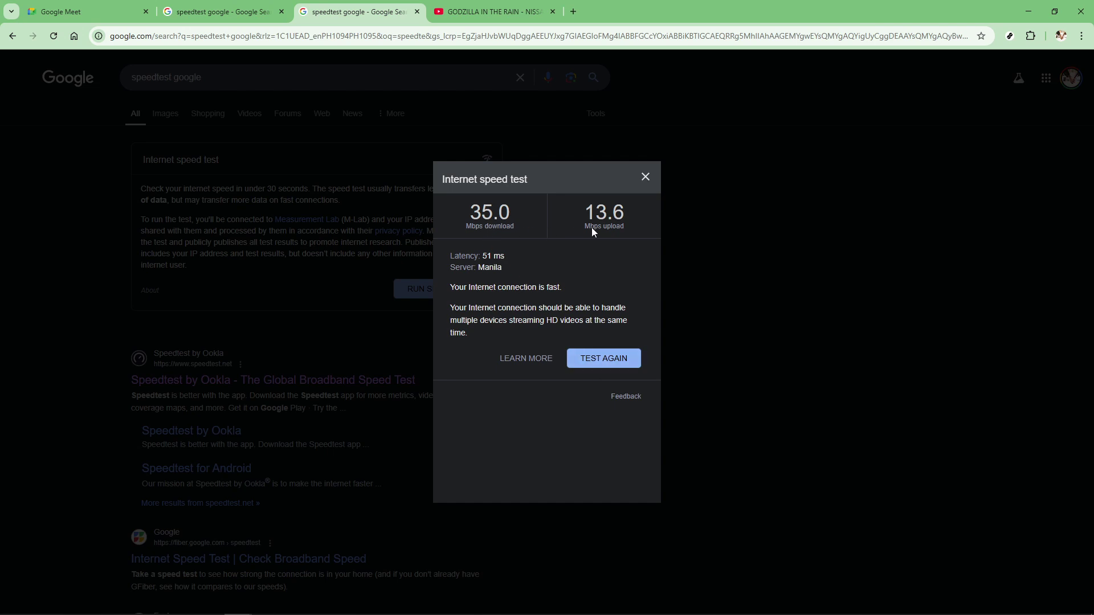
pyautogui.hotkey('ctrl', 'Tab')
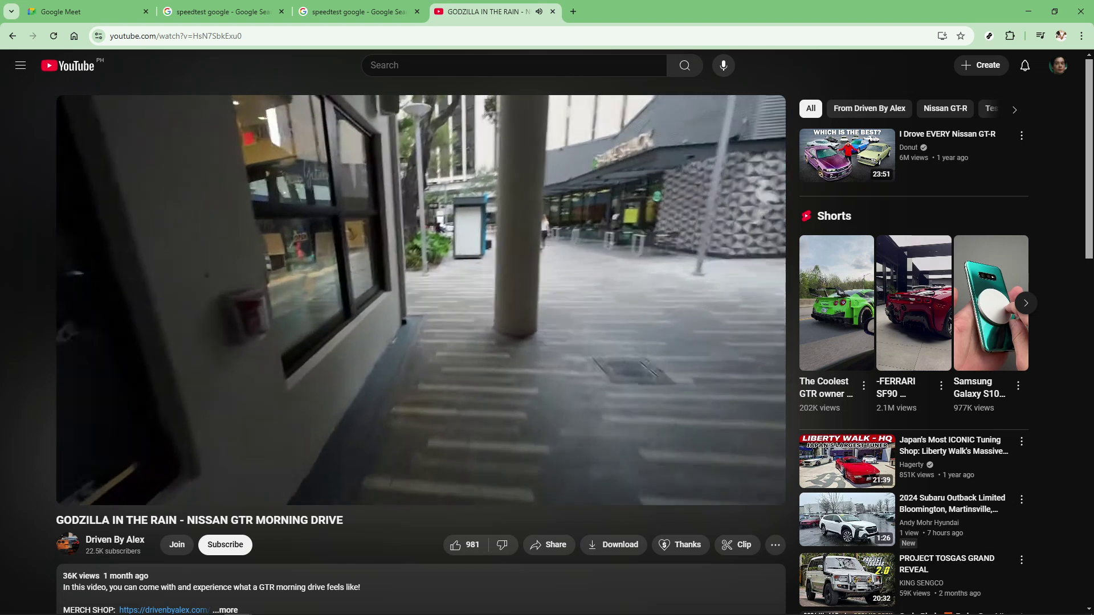
pyautogui.click(596, 231)
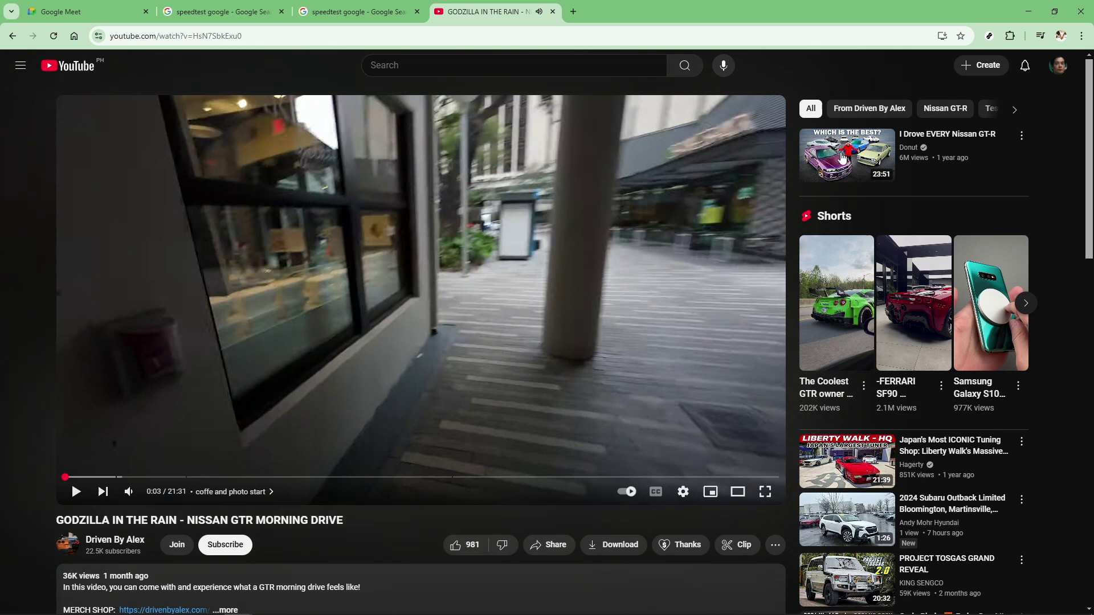
# Step: Close the YouTube window and view the Start menu's Restart option without restarting
pyautogui.click(1078, 12)
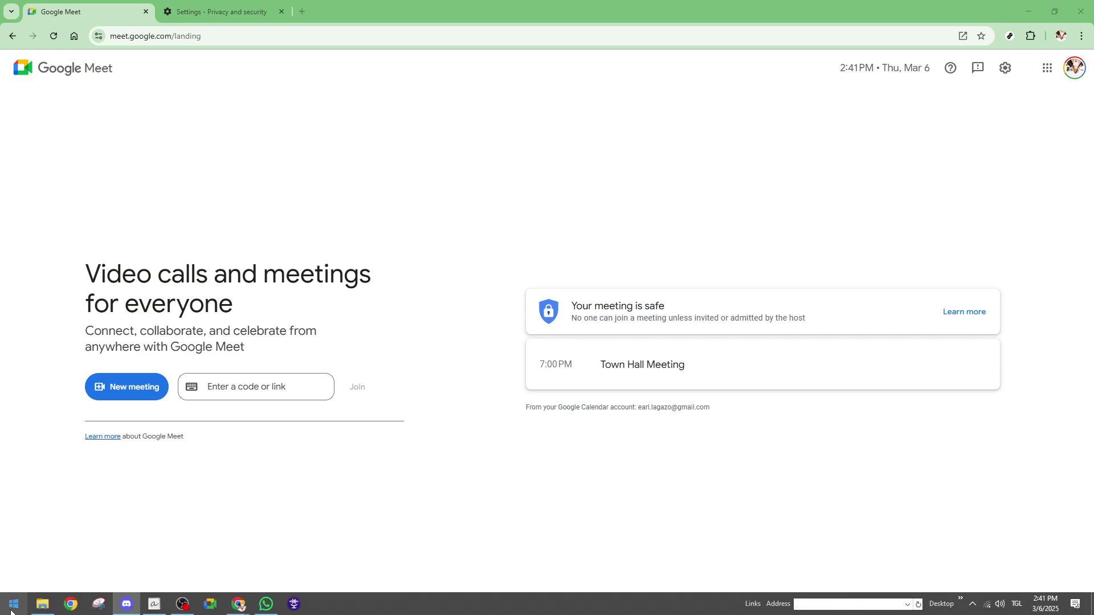
pyautogui.click(12, 605)
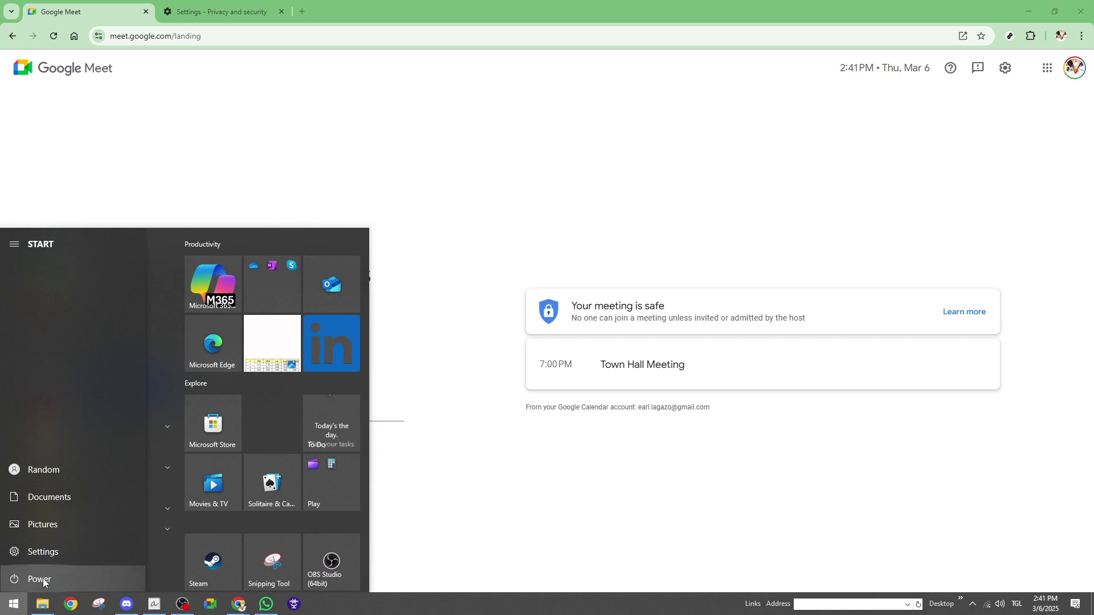
pyautogui.click(43, 582)
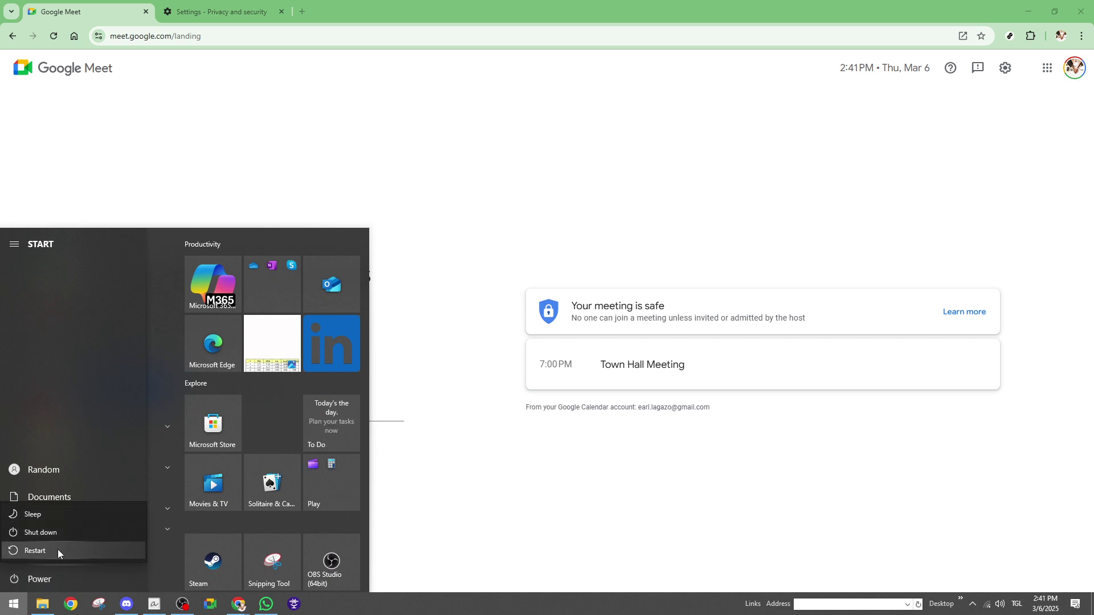
pyautogui.press('Escape')
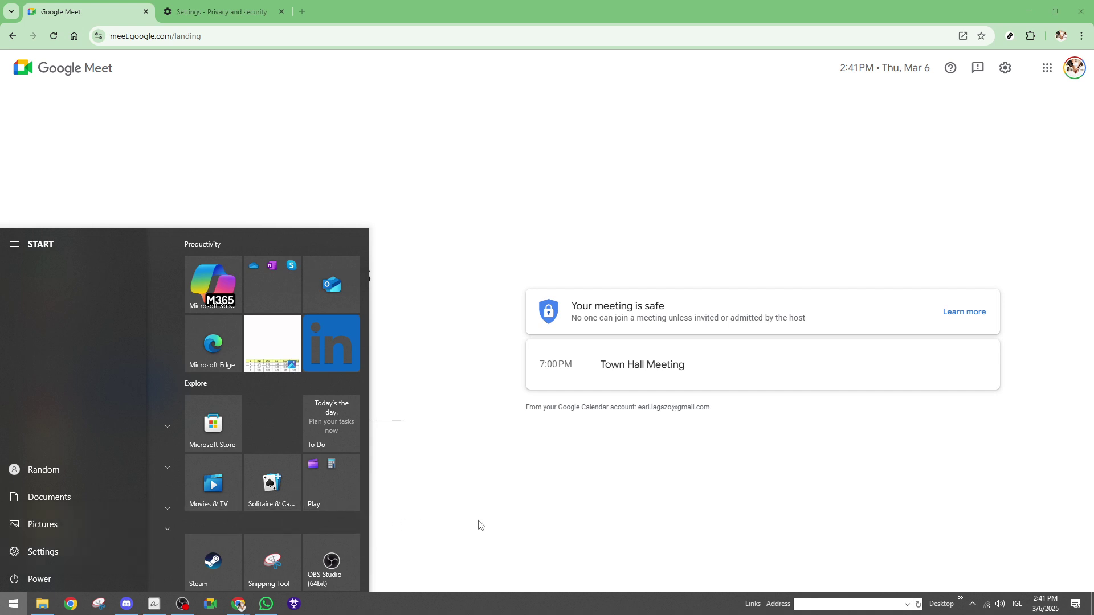
pyautogui.click(469, 508)
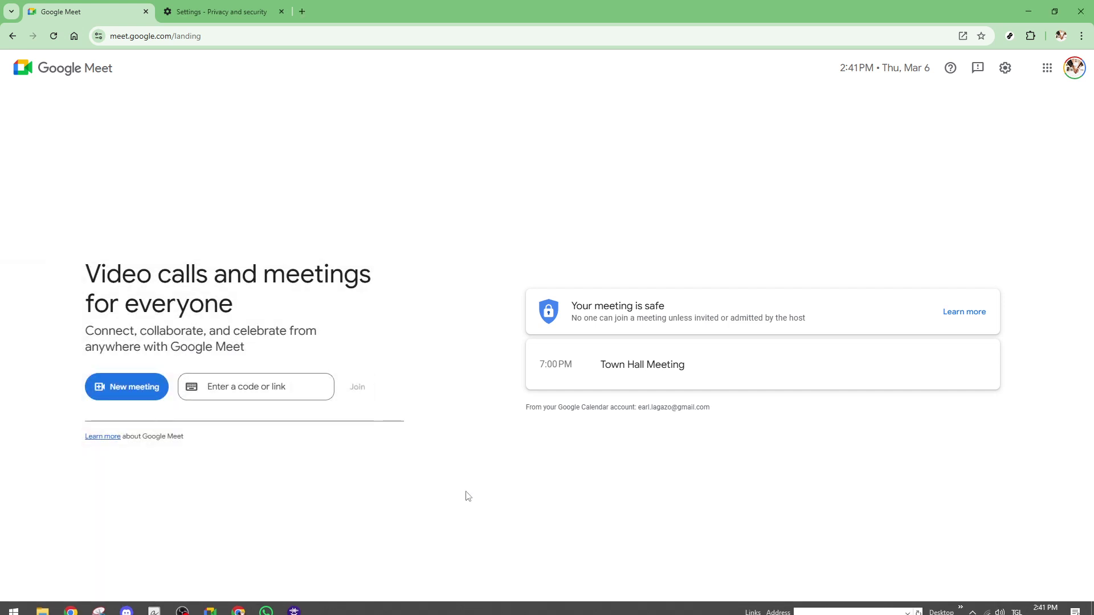
# Step: Verify meet.google.com's camera and microphone permissions are Allowed in Site settings
pyautogui.click(235, 15)
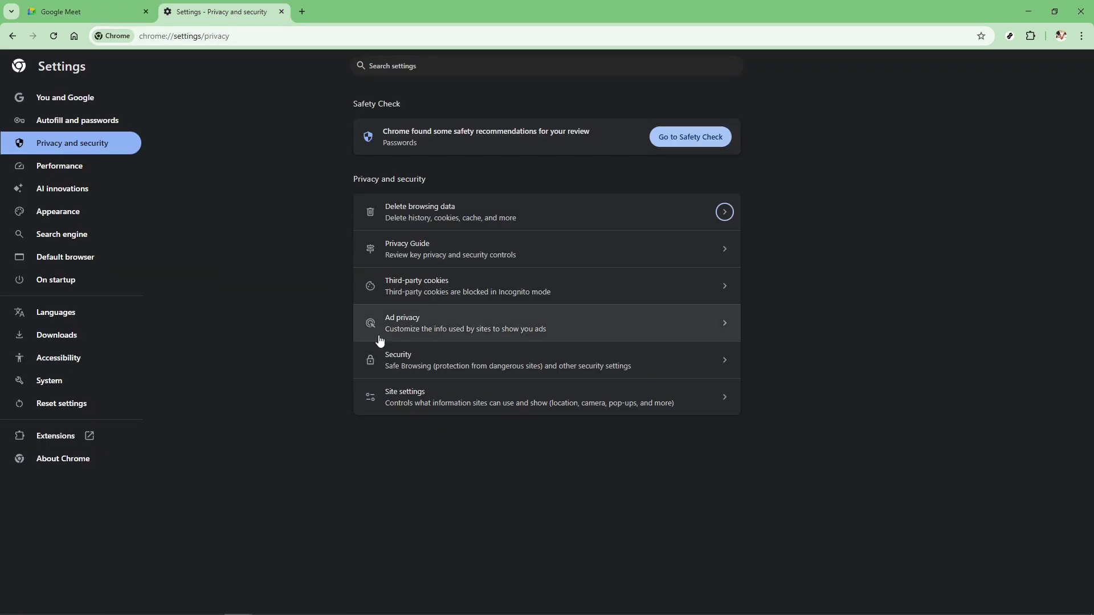
pyautogui.click(415, 400)
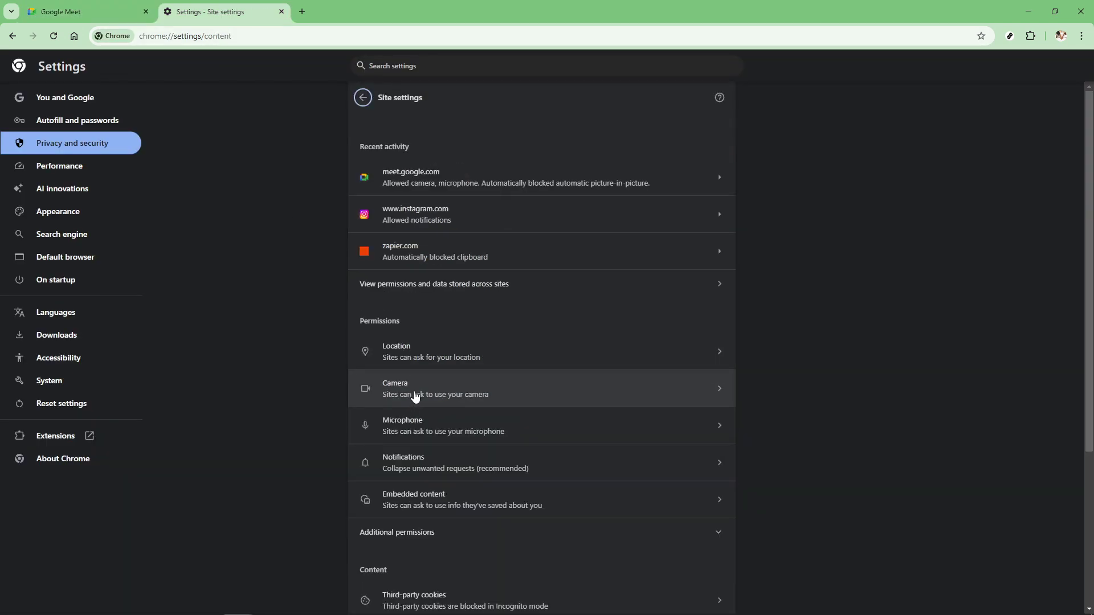
pyautogui.click(413, 395)
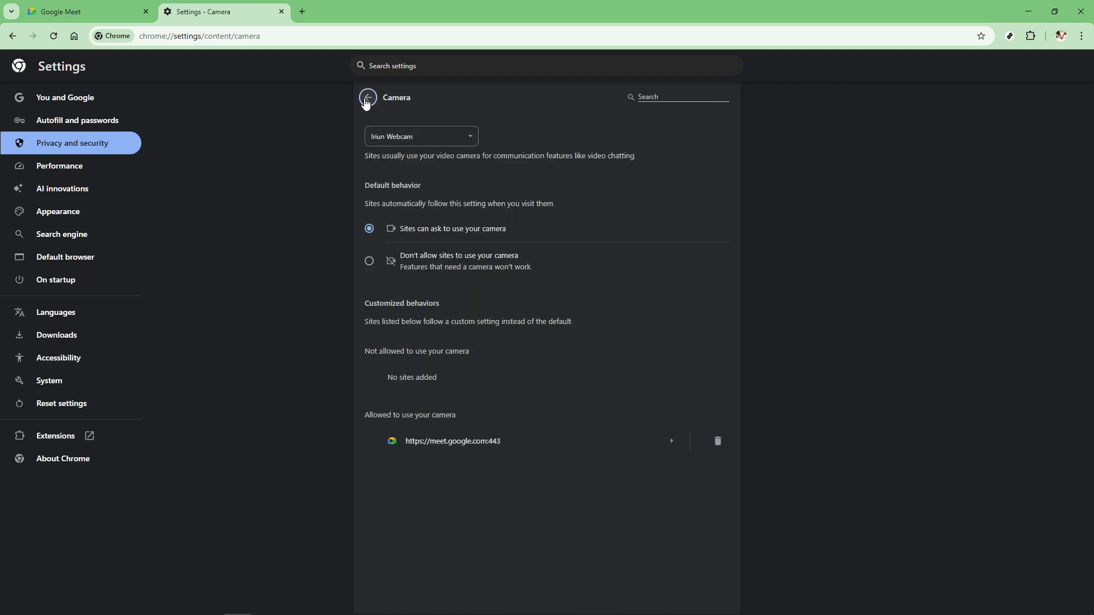
pyautogui.click(368, 98)
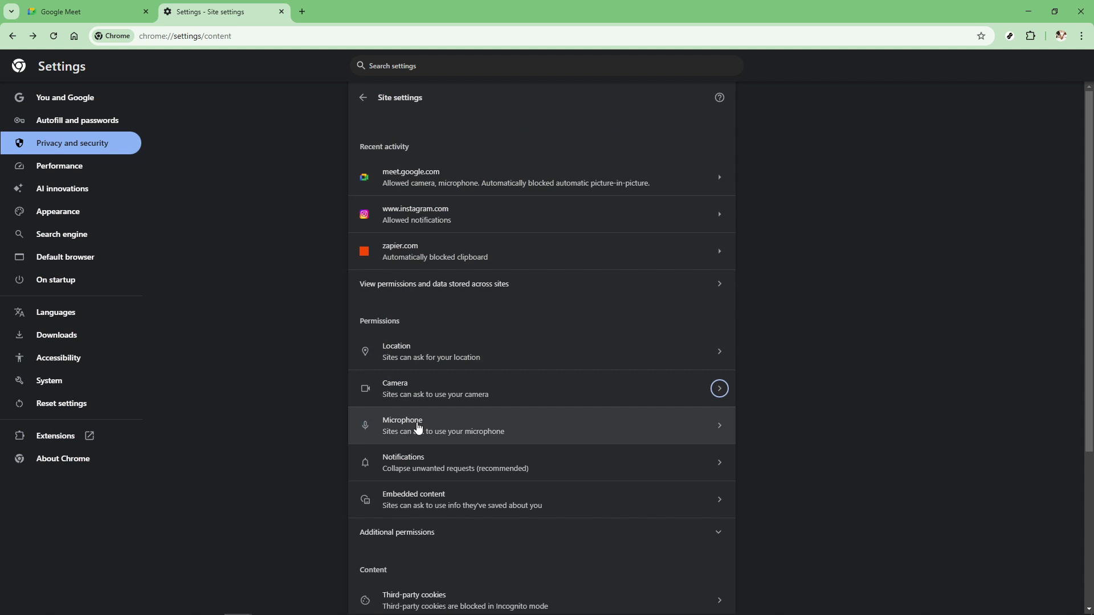
pyautogui.click(418, 428)
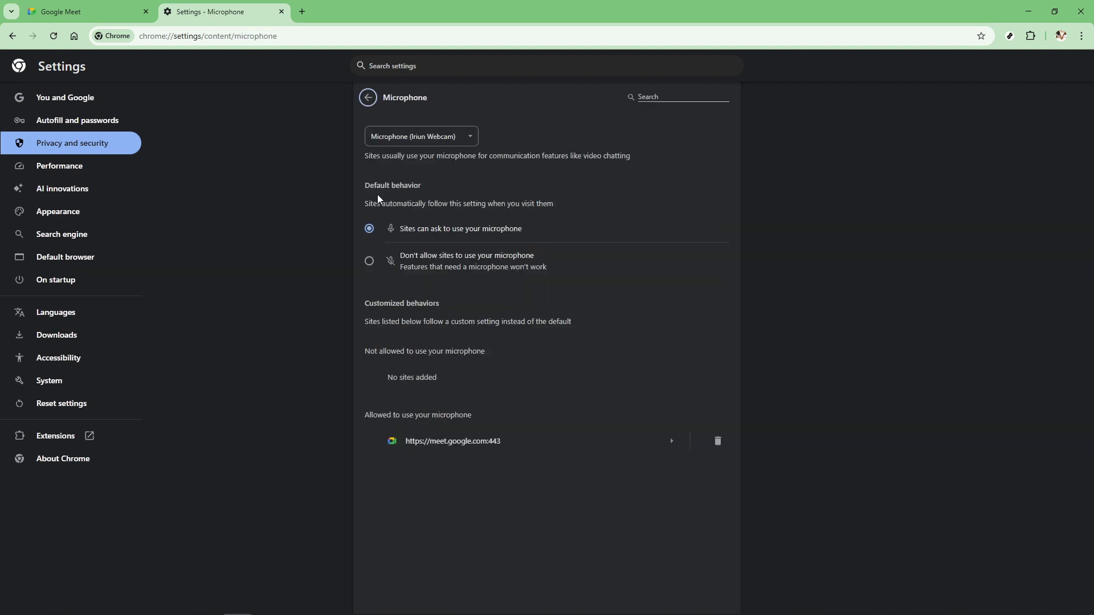
pyautogui.click(367, 98)
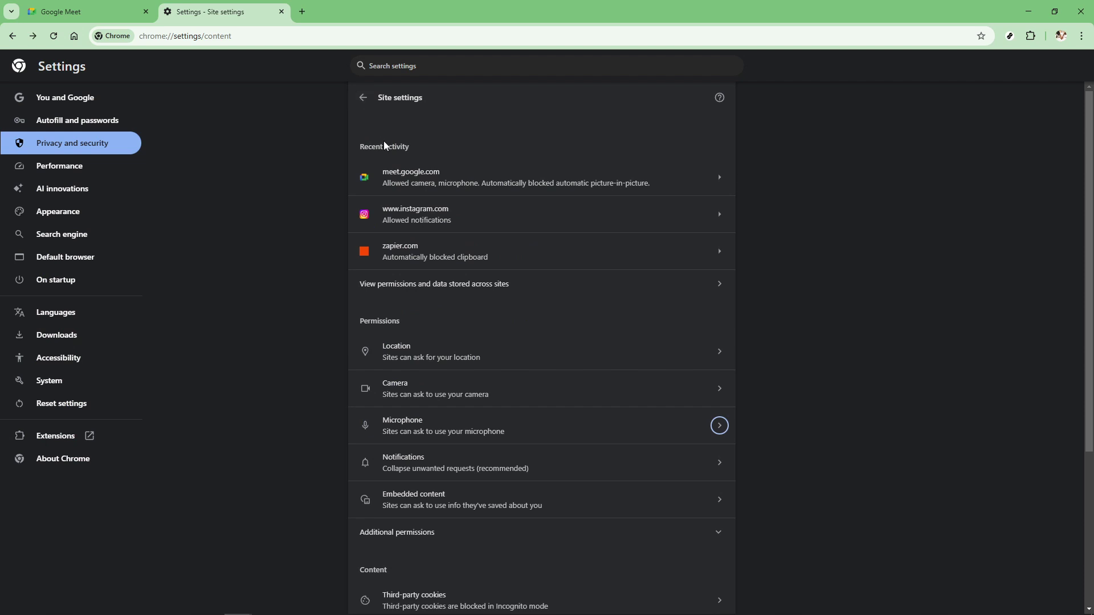
pyautogui.click(367, 99)
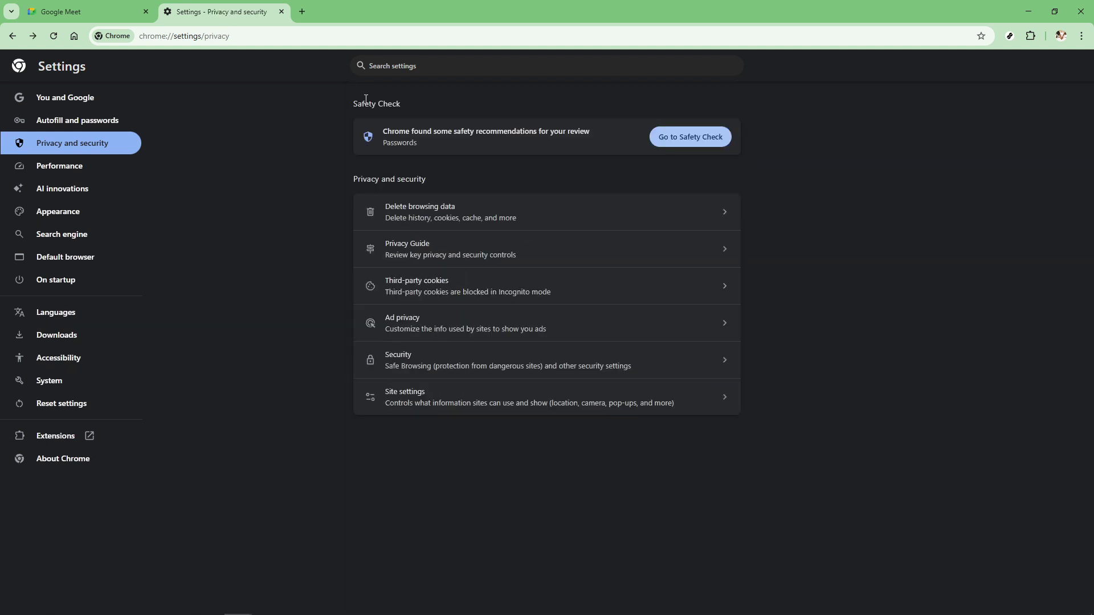
pyautogui.click(416, 210)
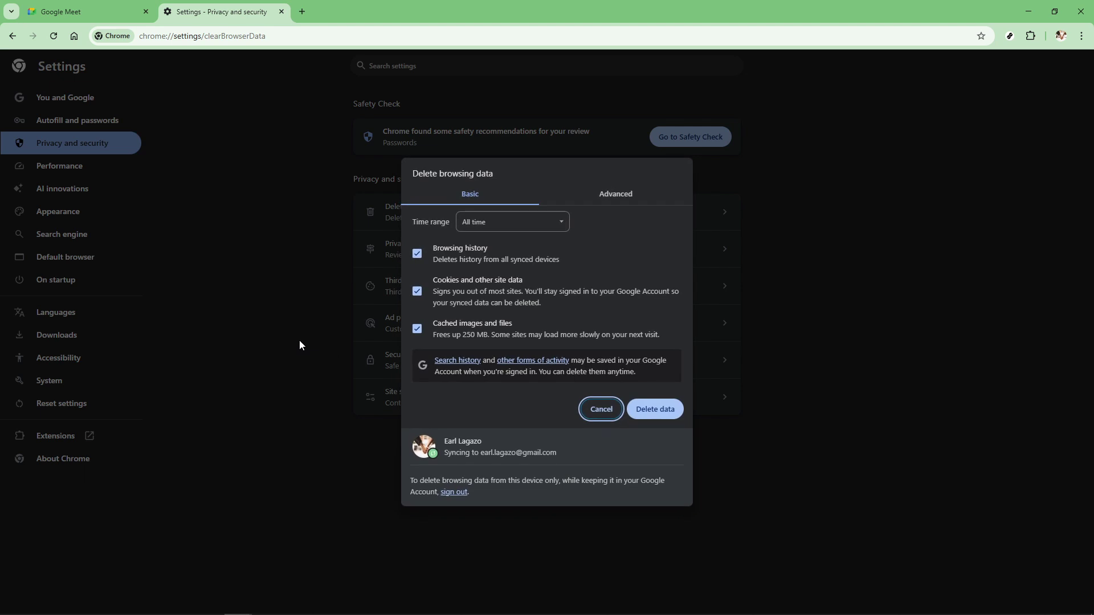
pyautogui.click(601, 408)
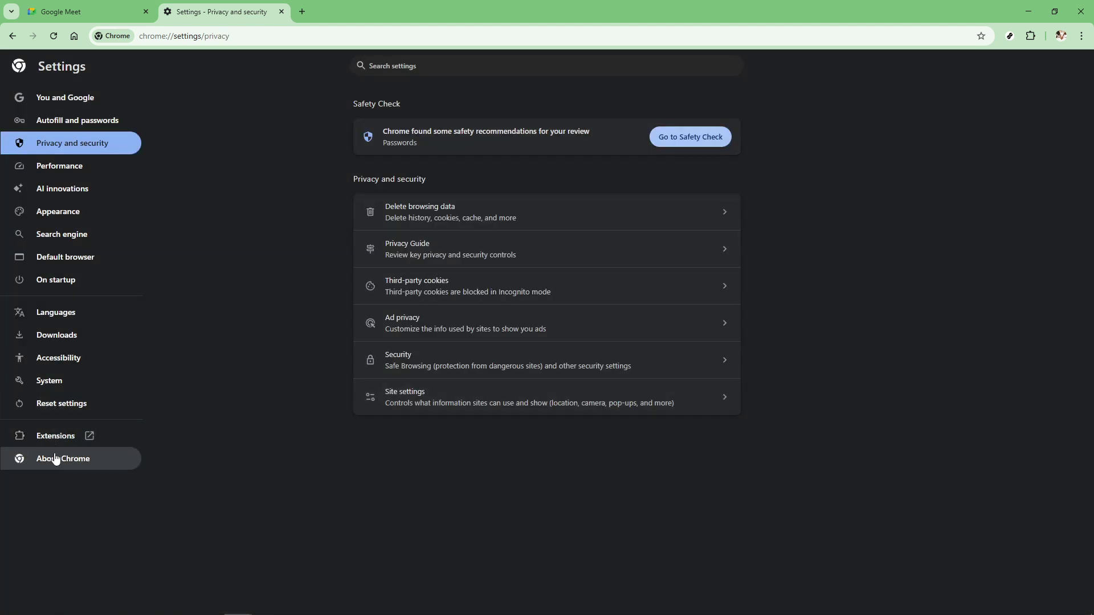
# Step: Open About Chrome to confirm version 134.0.6998.36 is up to date
pyautogui.click(111, 460)
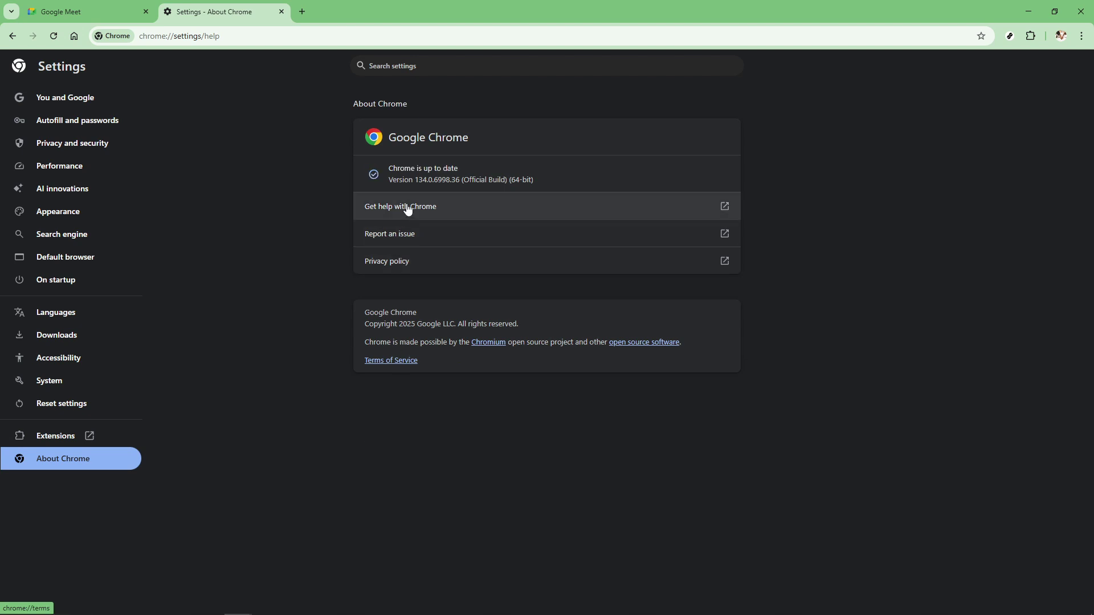